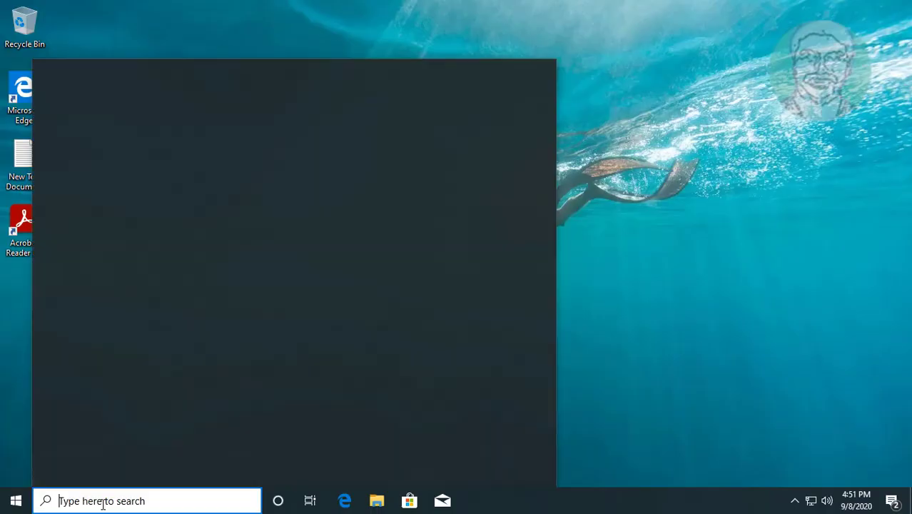
# - Search for 'regedit' and launch Registry Editor with Run as administrator
pyautogui.write('reg')
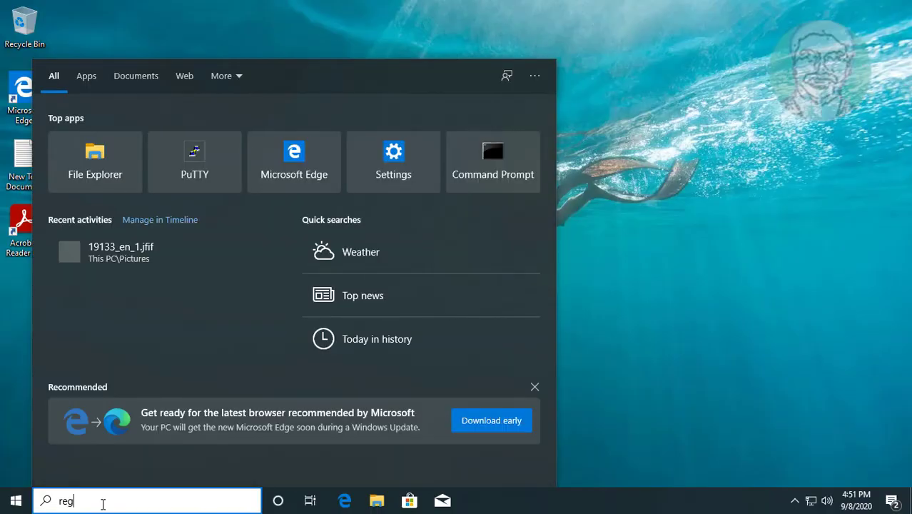
pyautogui.write('edit')
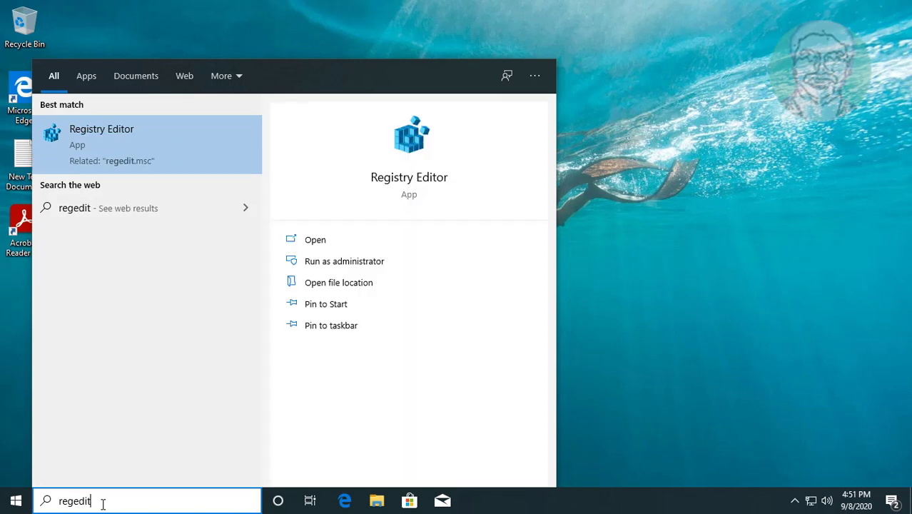
pyautogui.rightClick(170, 126)
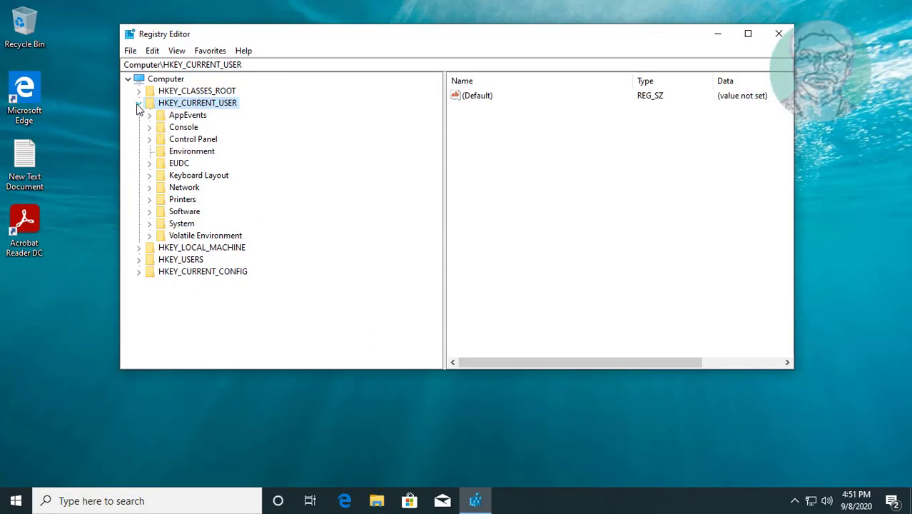
# - Expand HKEY_CURRENT_USER\Network and choose Delete on its Z mapped-drive key
pyautogui.click(181, 189)
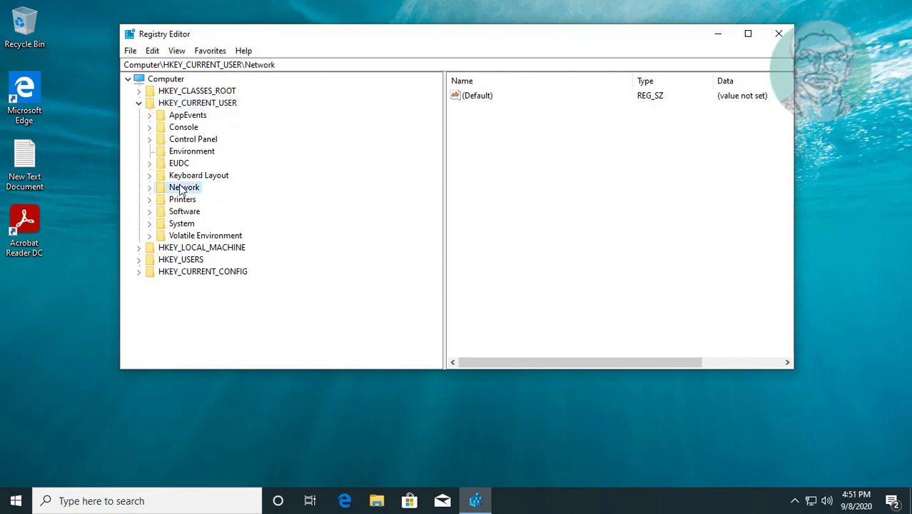
pyautogui.click(149, 187)
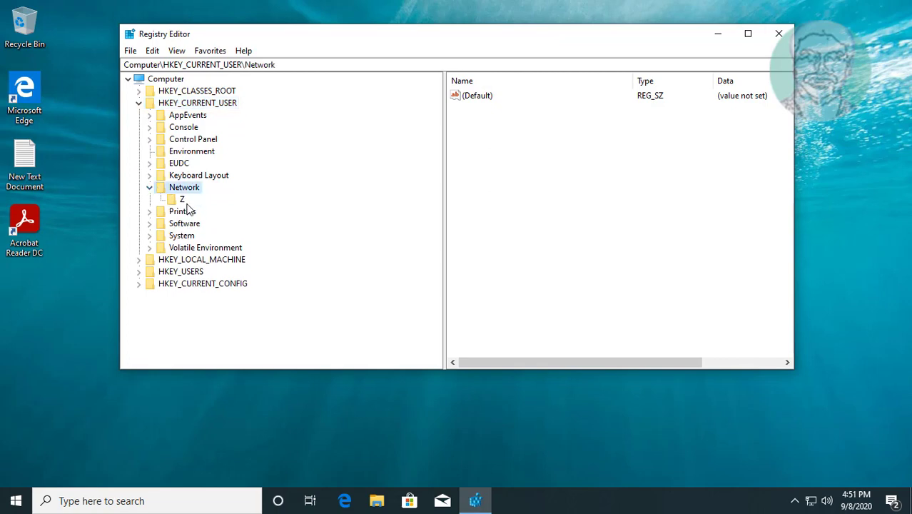
pyautogui.click(179, 200)
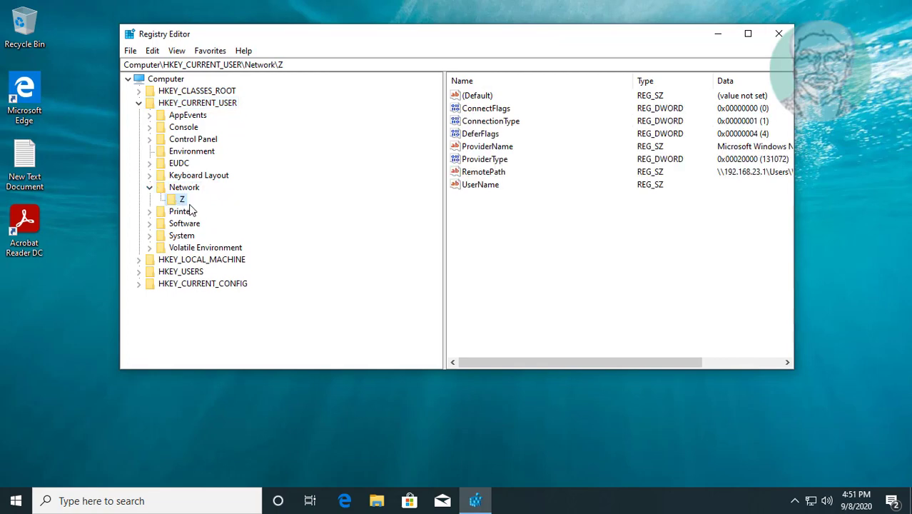
pyautogui.click(182, 201)
pyautogui.rightClick(182, 204)
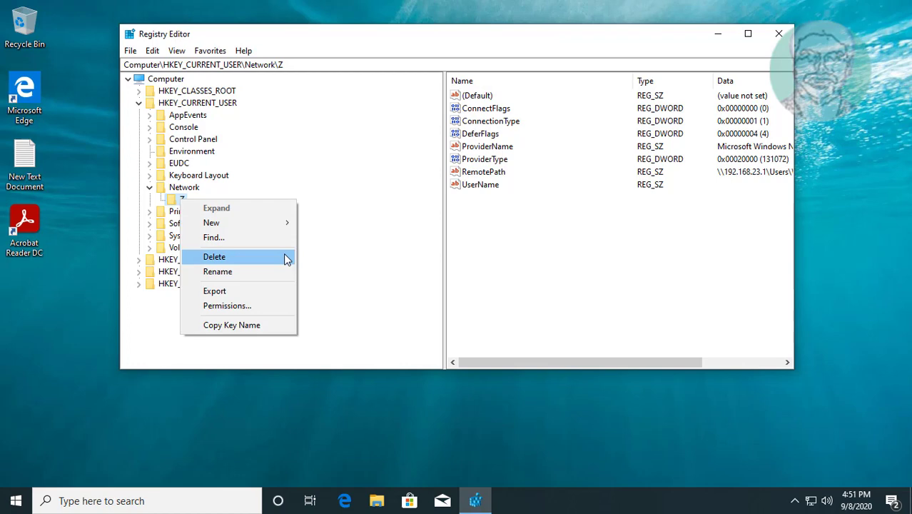
pyautogui.click(223, 258)
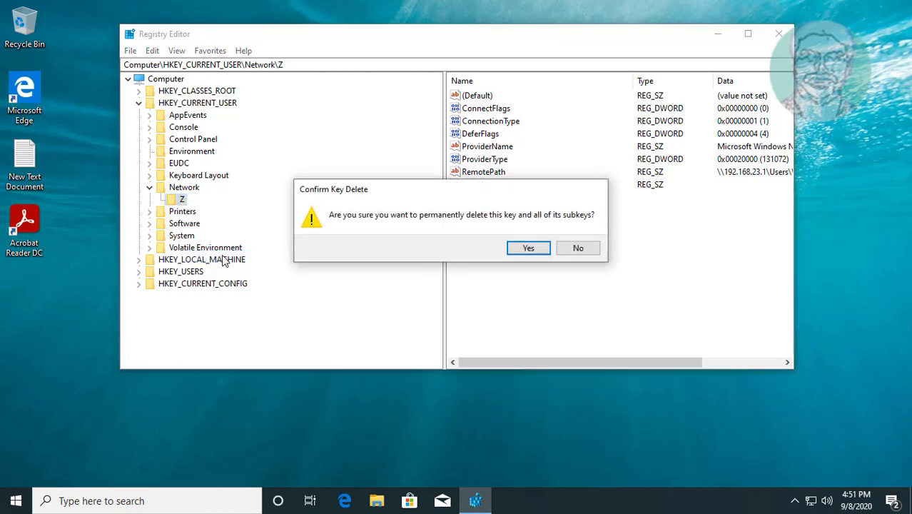
# - Confirm deleting the Z key, then expand HKEY_CURRENT_USER > Software > Microsoft
pyautogui.click(528, 246)
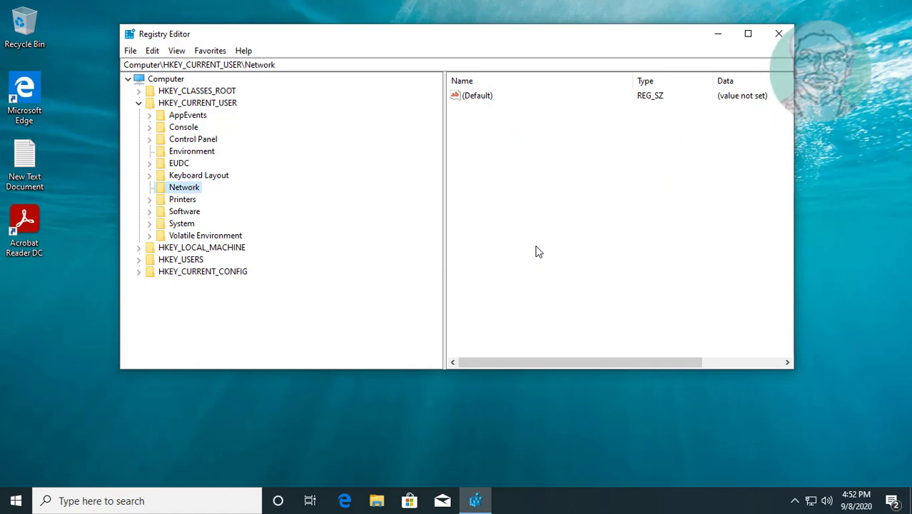
pyautogui.doubleClick(227, 101)
pyautogui.click(140, 104)
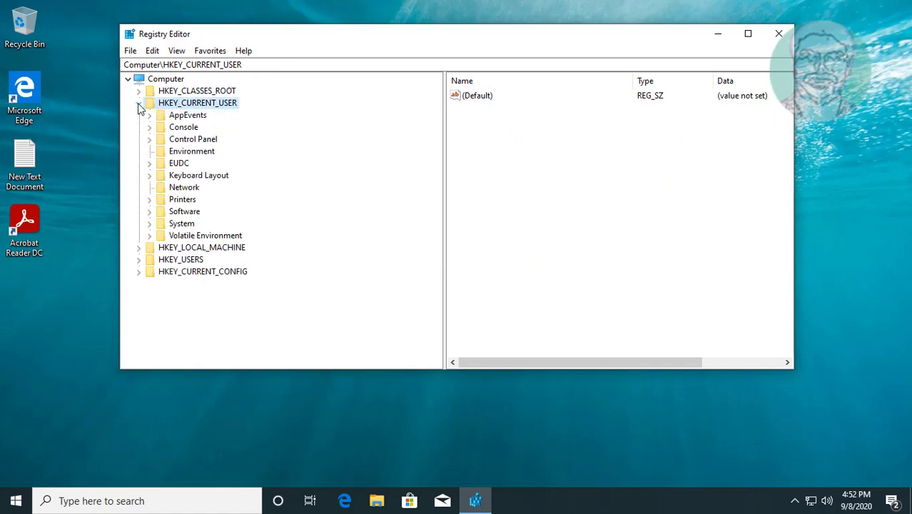
pyautogui.click(188, 210)
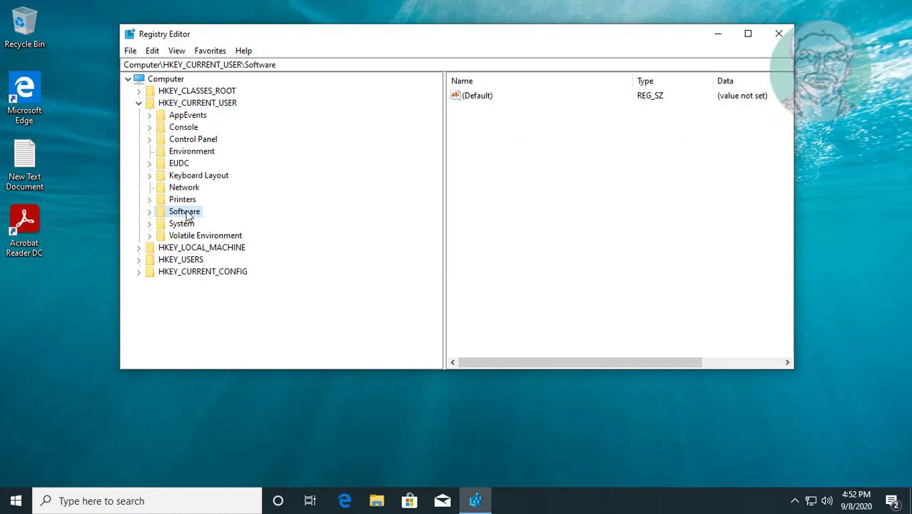
pyautogui.click(149, 212)
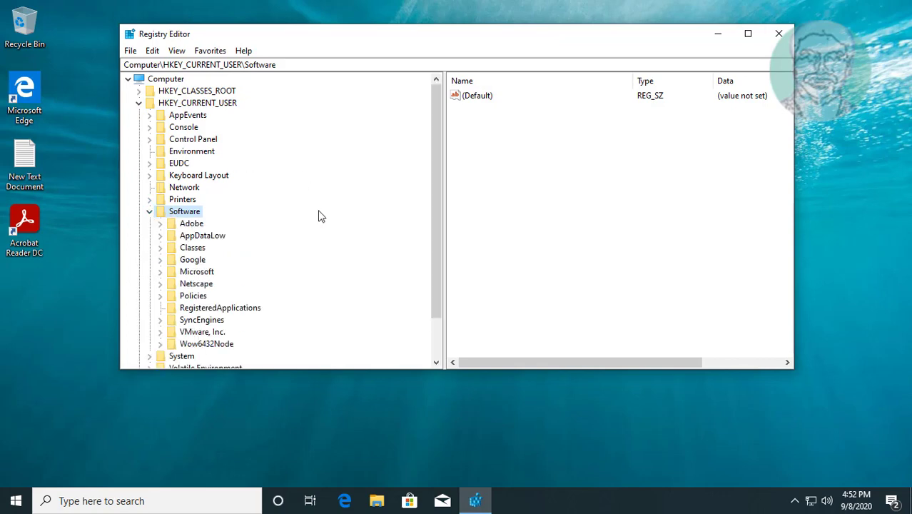
pyautogui.click(193, 275)
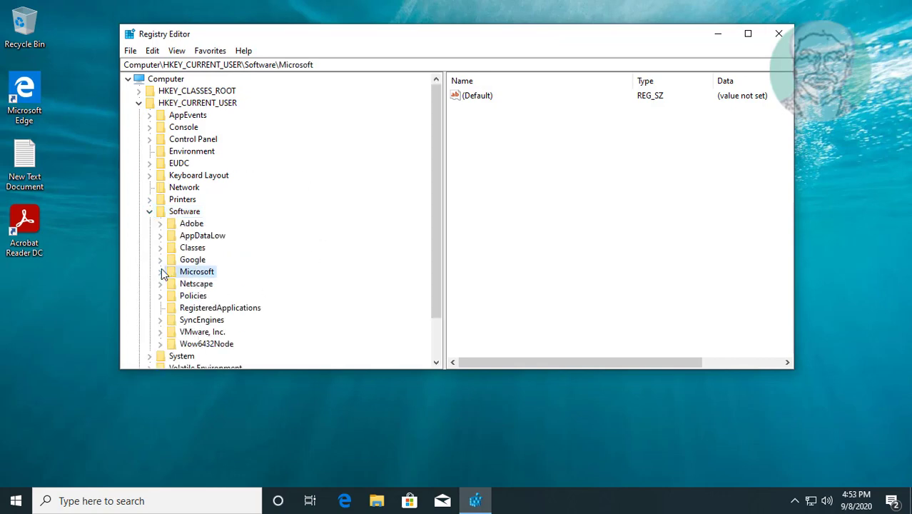
pyautogui.click(160, 272)
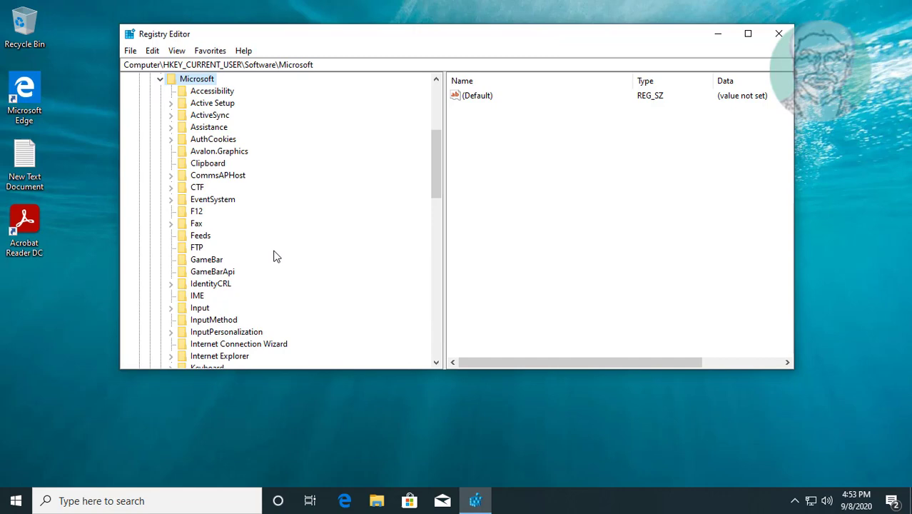
# - Expand Windows > CurrentVersion > Explorer to reveal the Map Network Drive MRU subkey
pyautogui.scroll(-3, 277, 257)
pyautogui.scroll(-15, 277, 258)
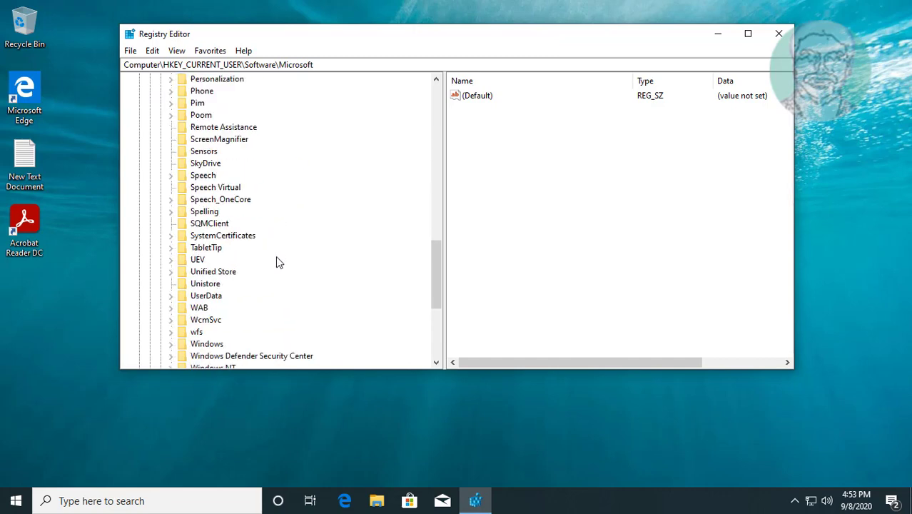
pyautogui.click(211, 236)
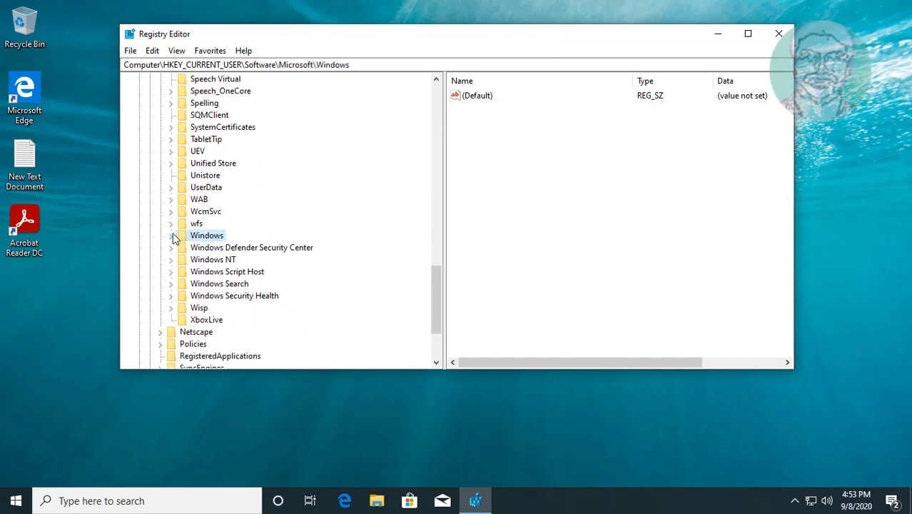
pyautogui.click(171, 236)
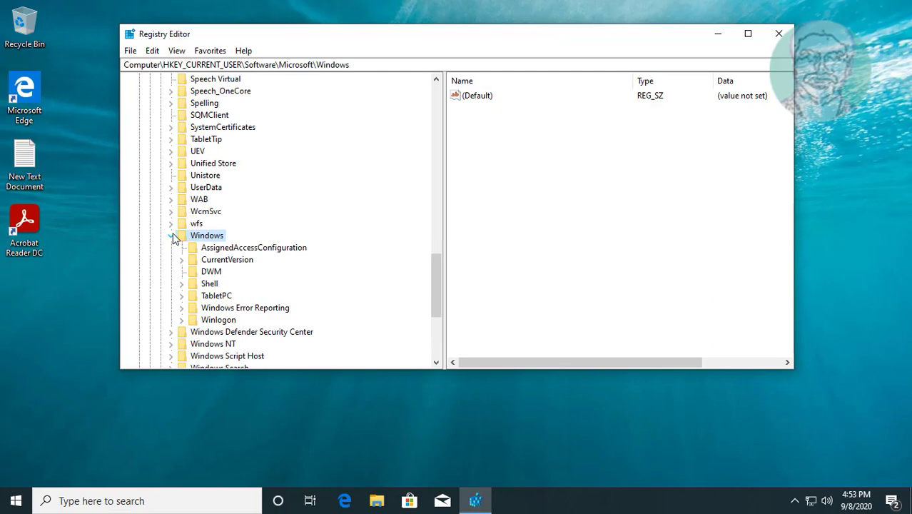
pyautogui.click(235, 262)
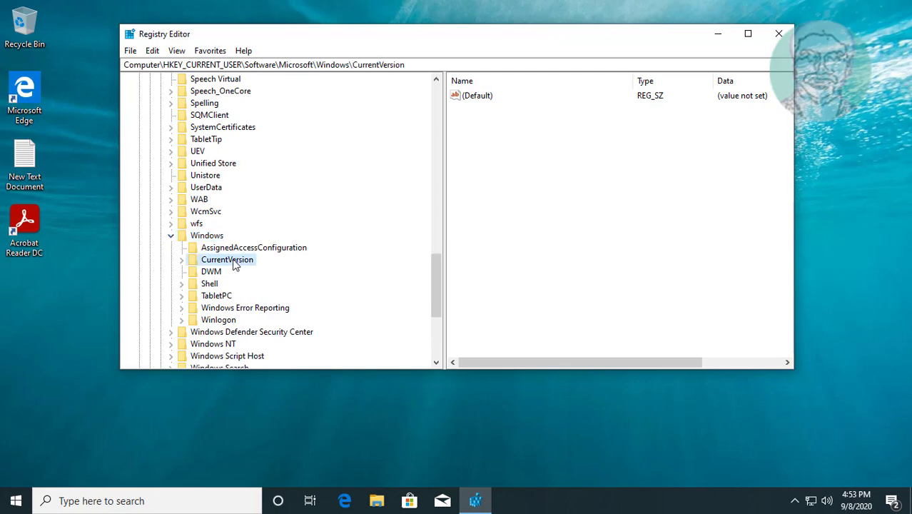
pyautogui.click(182, 261)
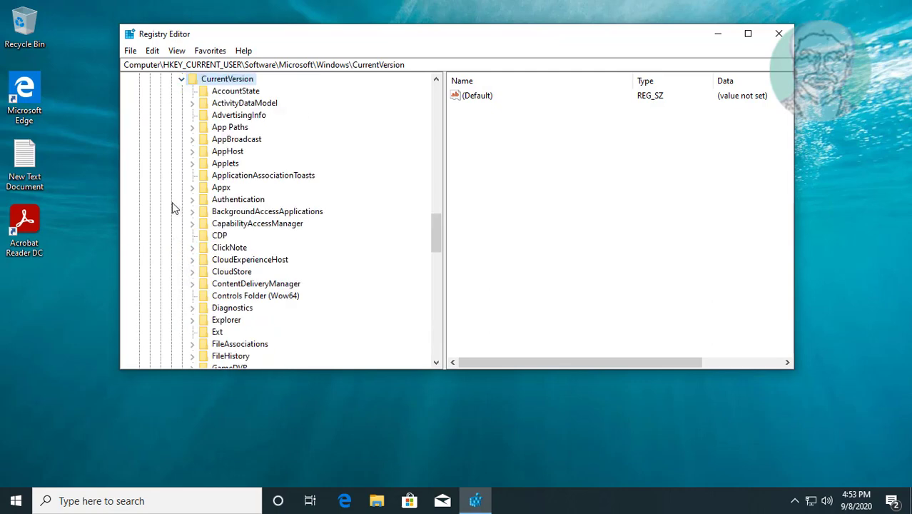
pyautogui.scroll(-3, 293, 264)
pyautogui.click(241, 214)
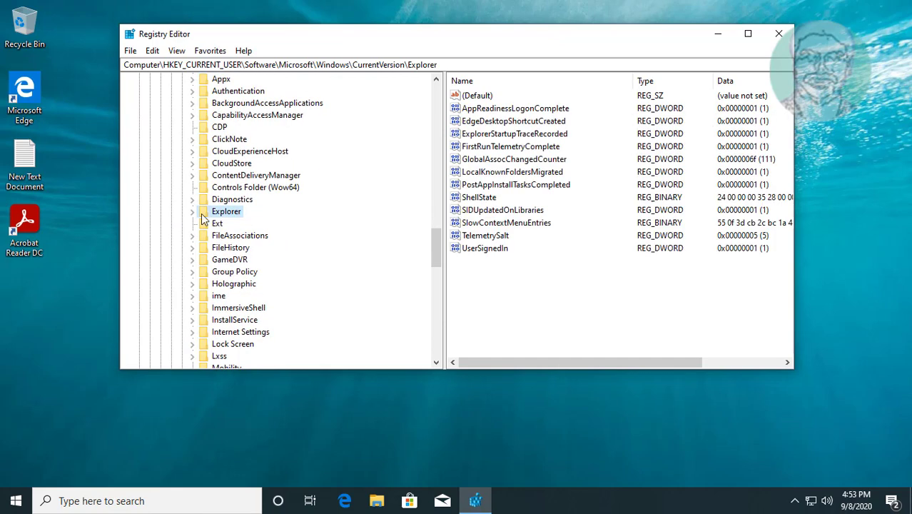
pyautogui.click(193, 213)
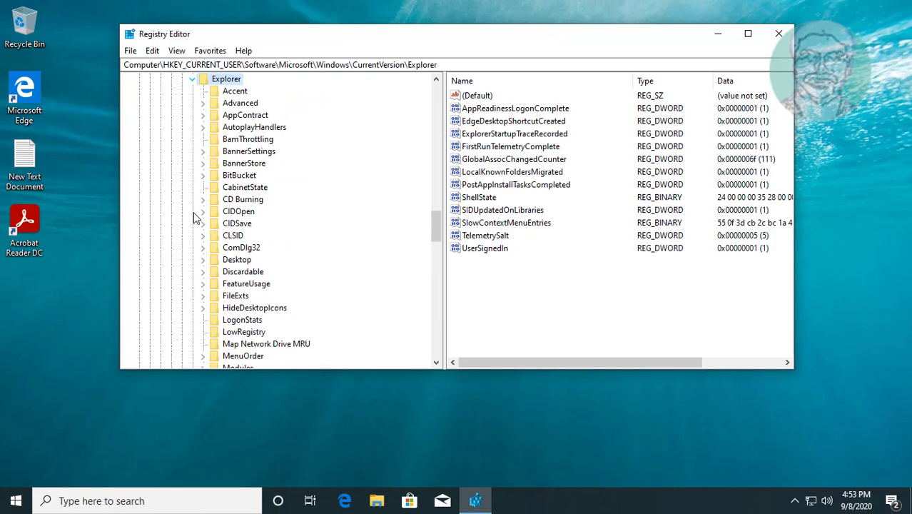
pyautogui.scroll(-2, 294, 264)
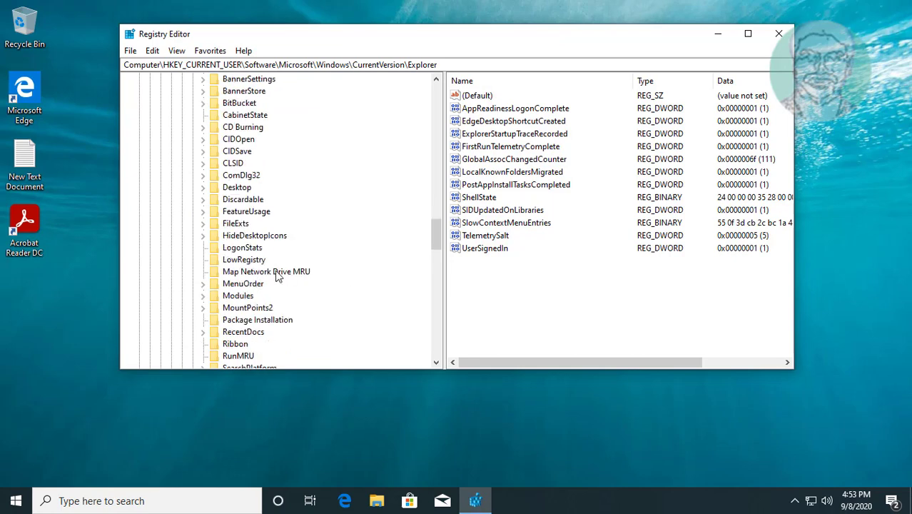
# - Delete value 'a', the remembered share path, from Map Network Drive MRU
pyautogui.click(251, 276)
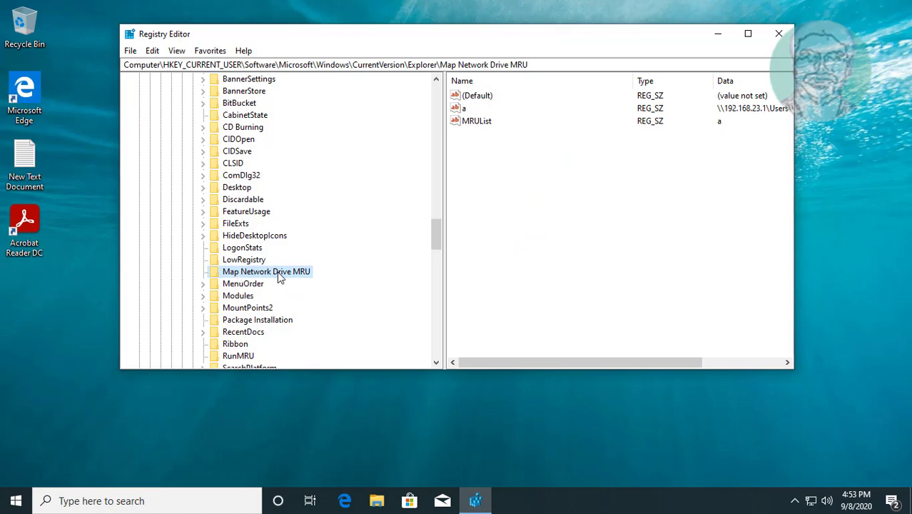
pyautogui.moveTo(443, 136); pyautogui.dragTo(402, 133)
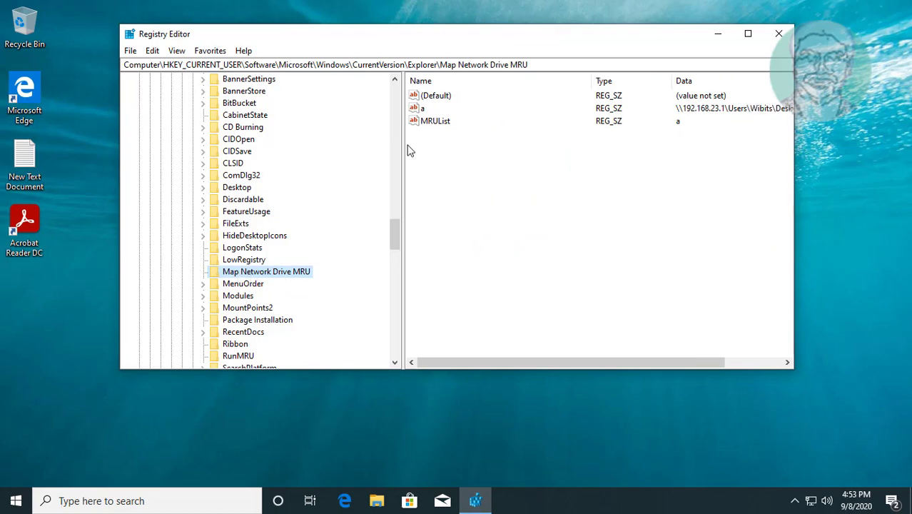
pyautogui.click(421, 110)
pyautogui.rightClick(422, 111)
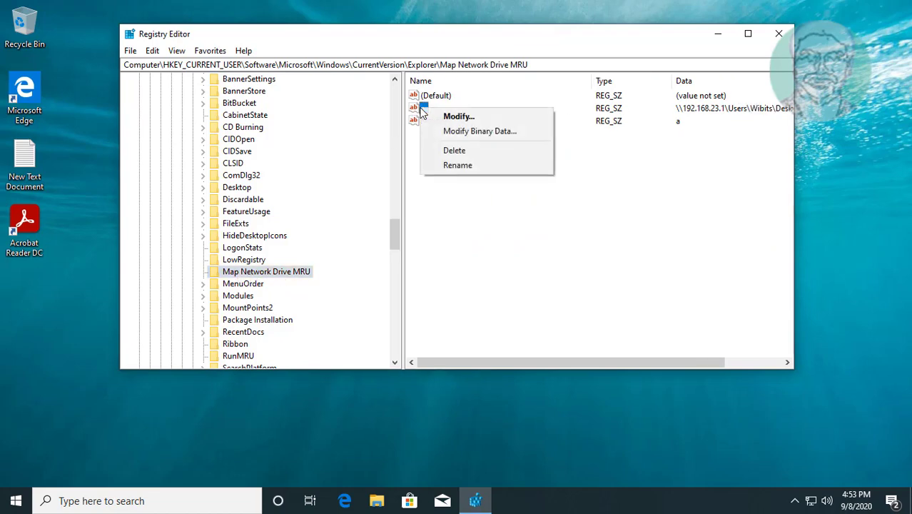
pyautogui.click(450, 150)
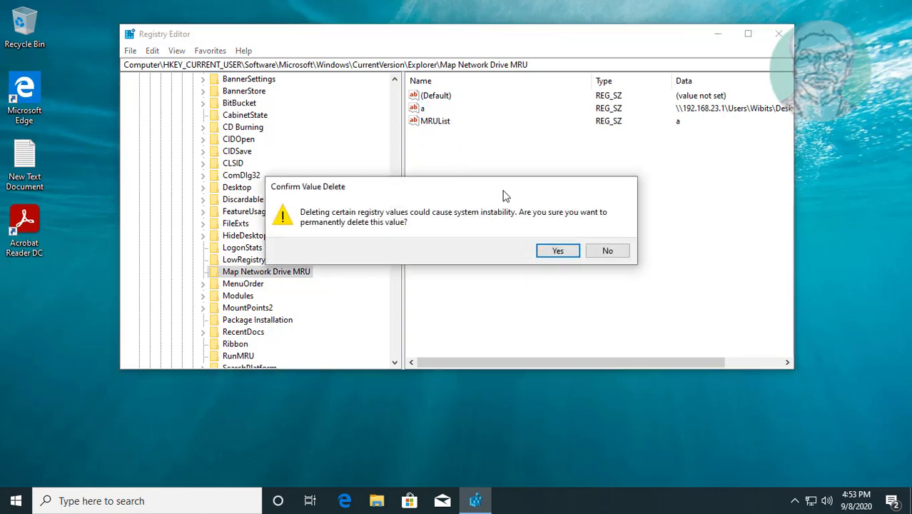
pyautogui.click(559, 251)
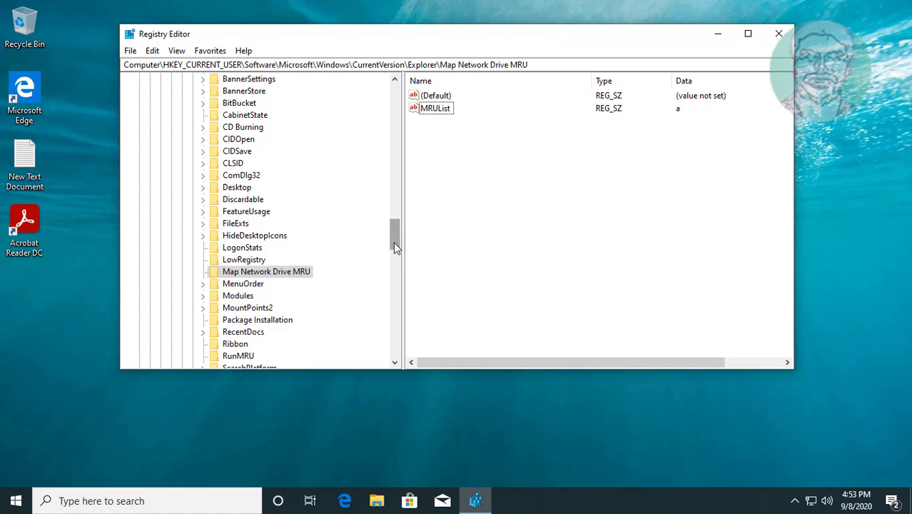
# - Collapse Explorer, Microsoft, Software and HKEY_CURRENT_USER, then close Registry Editor
pyautogui.moveTo(394, 241); pyautogui.dragTo(395, 215)
pyautogui.doubleClick(218, 296)
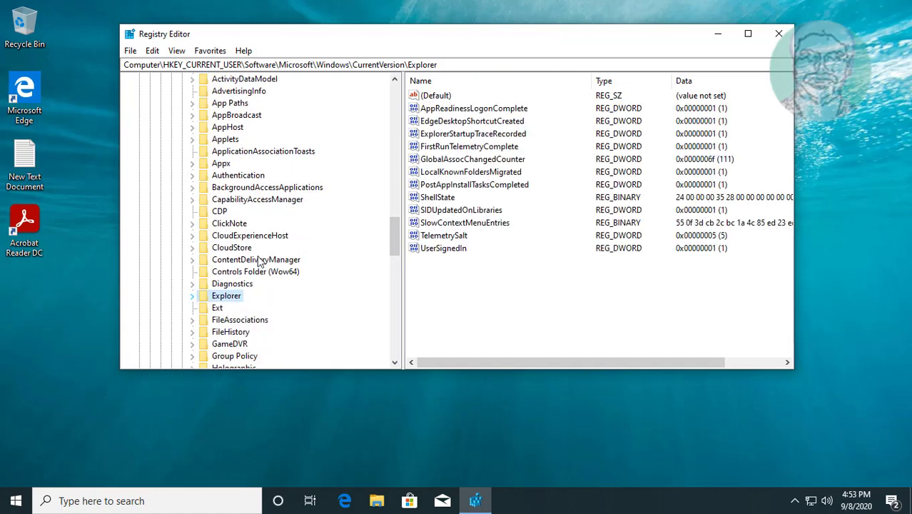
pyautogui.scroll(20, 393, 191)
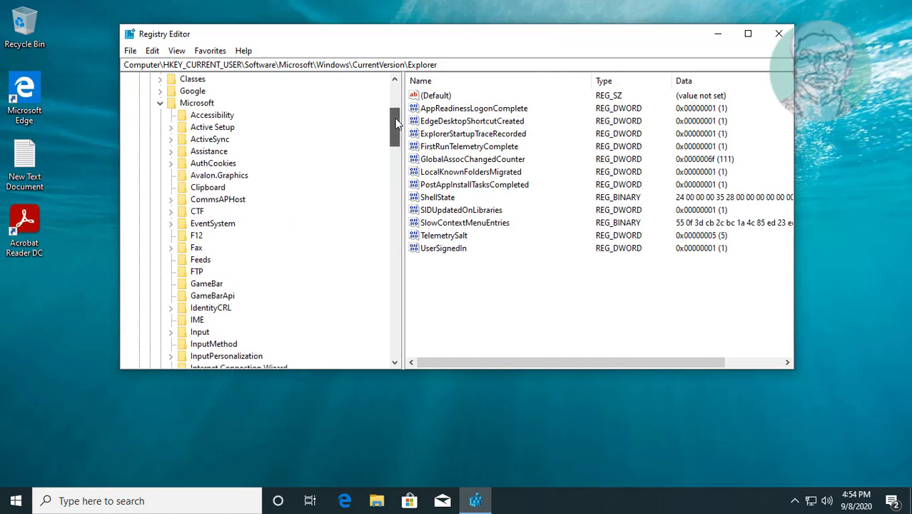
pyautogui.click(161, 188)
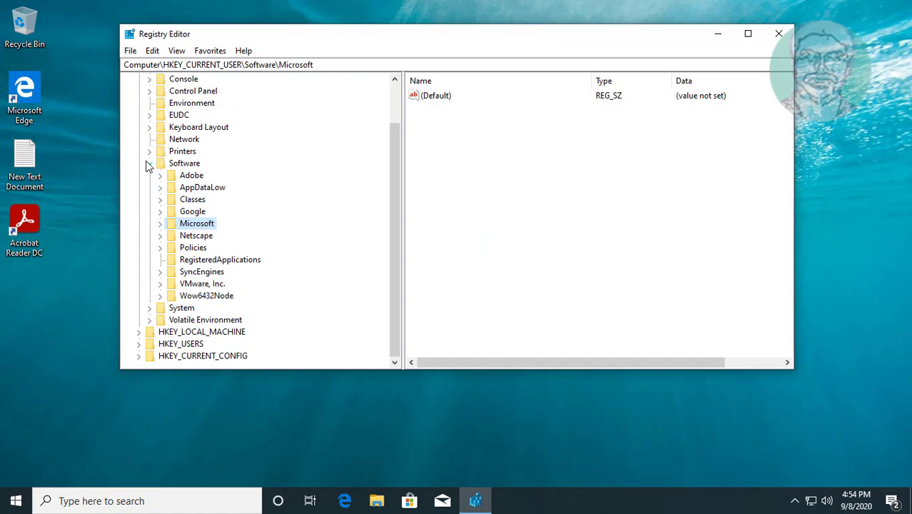
pyautogui.click(150, 165)
pyautogui.click(138, 105)
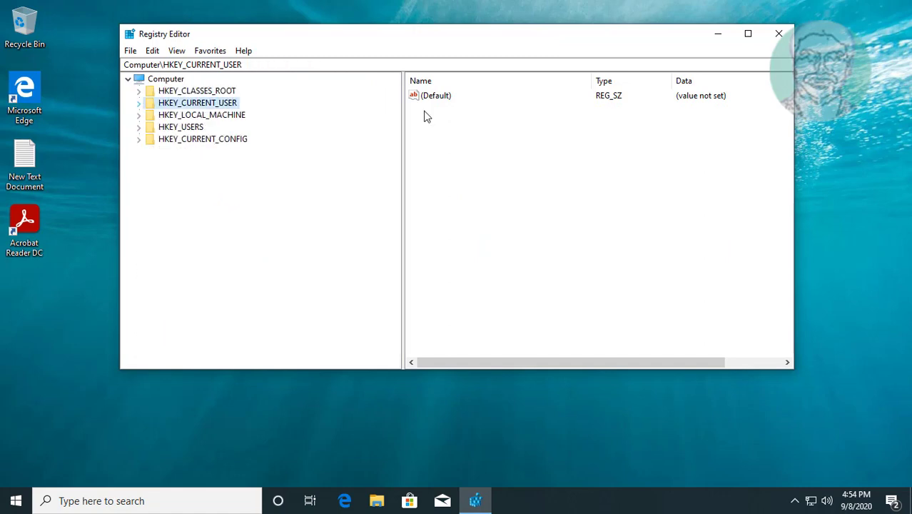
pyautogui.click(779, 33)
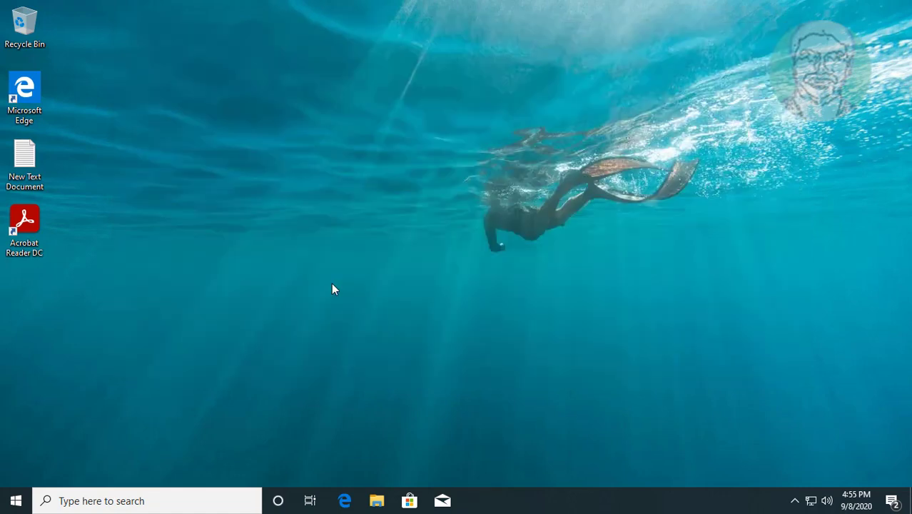
# - Restart Windows from Start > Power, then right-click Start after the reboot
pyautogui.click(16, 501)
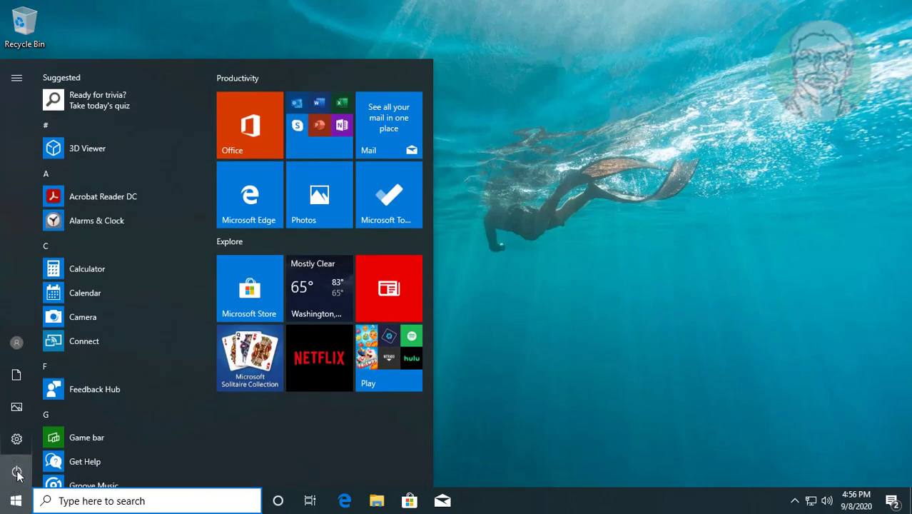
pyautogui.click(17, 473)
pyautogui.click(41, 436)
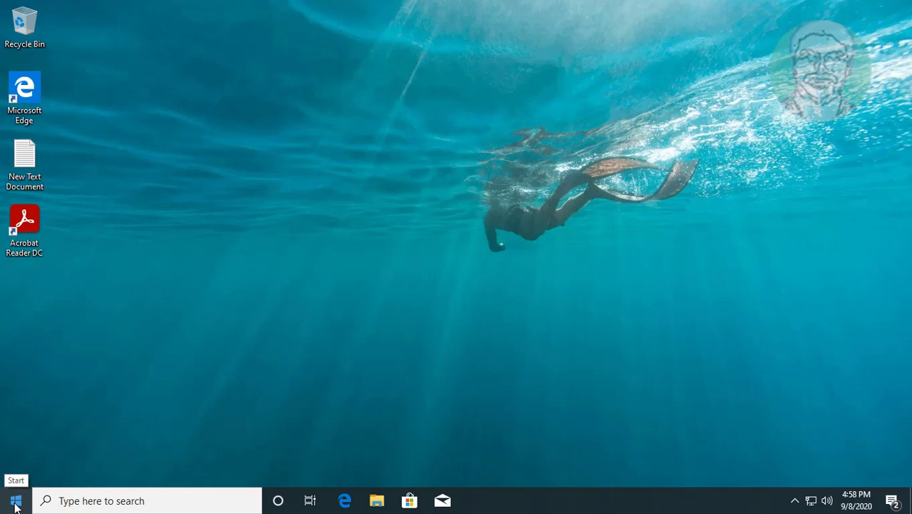
pyautogui.rightClick(15, 501)
# - Open \\192.168.23.1 via Run and browse to Users > user folder > Desktop
pyautogui.click(40, 433)
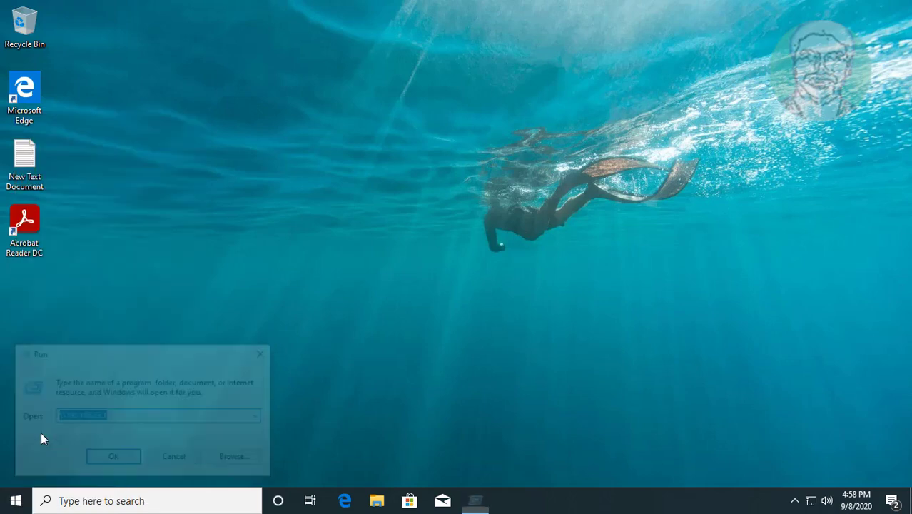
pyautogui.click(112, 459)
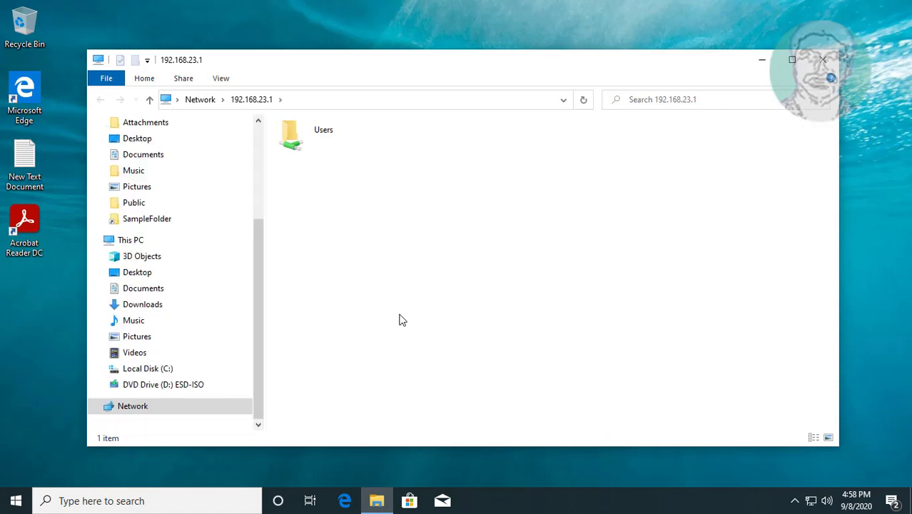
pyautogui.doubleClick(320, 143)
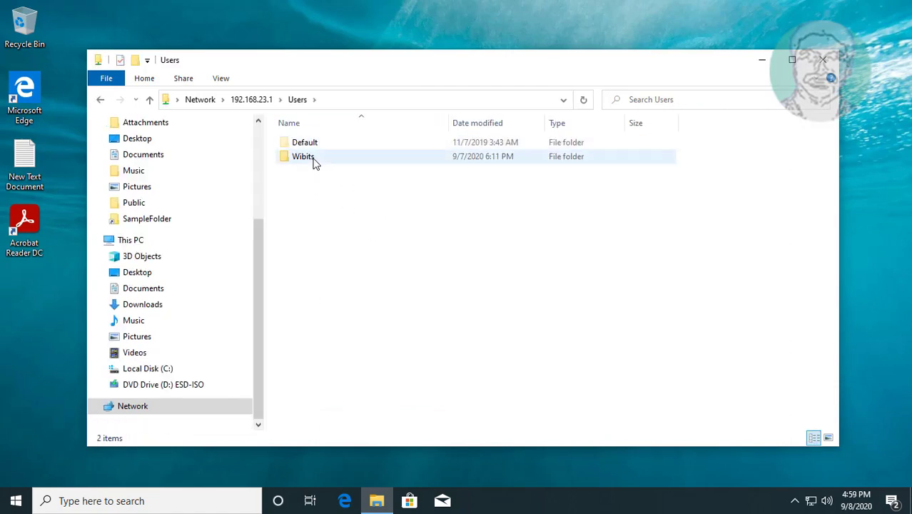
pyautogui.doubleClick(316, 158)
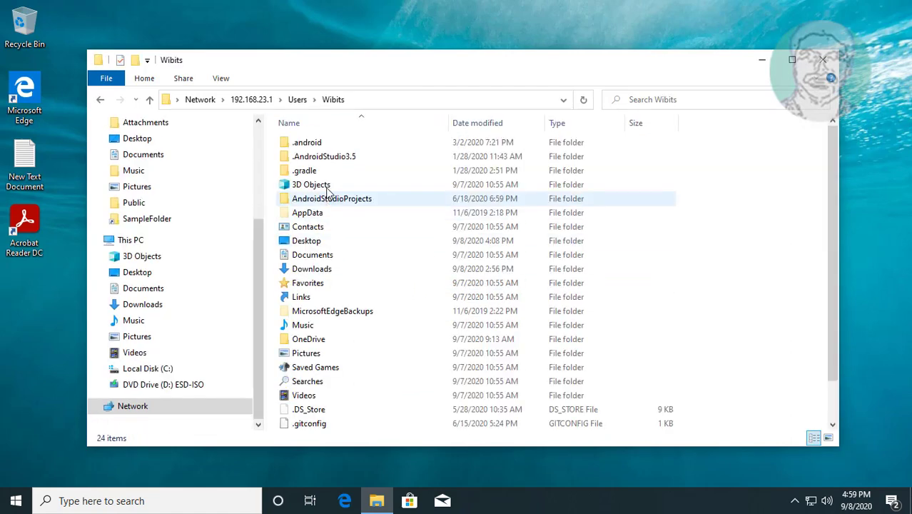
pyautogui.doubleClick(323, 242)
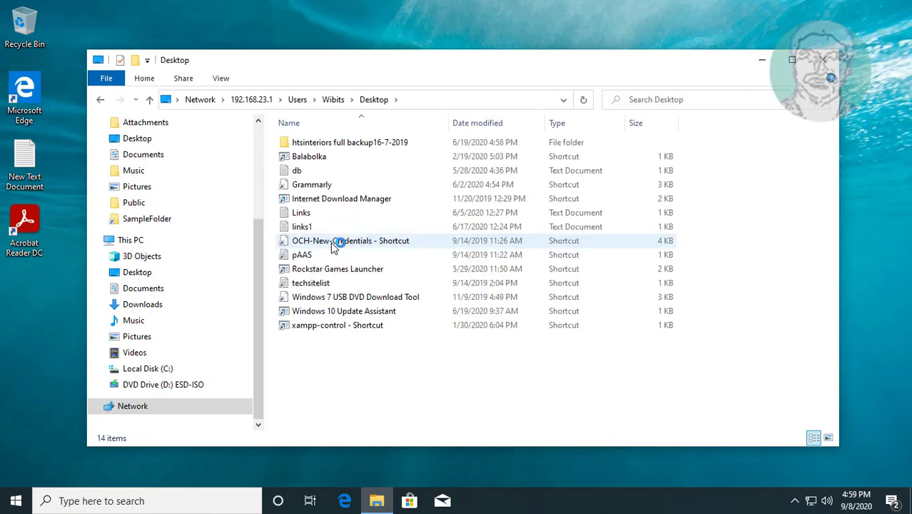
# - Copy the Desktop folder's network path and start Map network drive from Network
pyautogui.click(414, 97)
pyautogui.rightClick(260, 104)
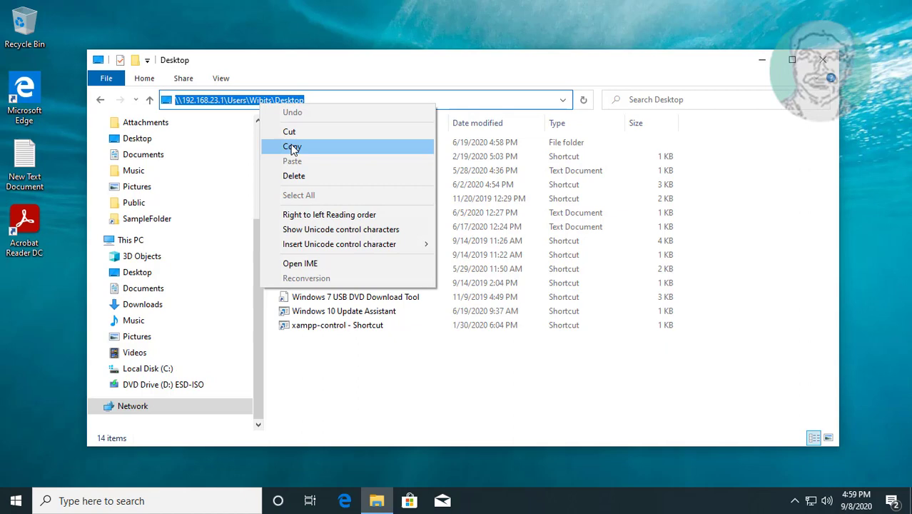
pyautogui.click(293, 147)
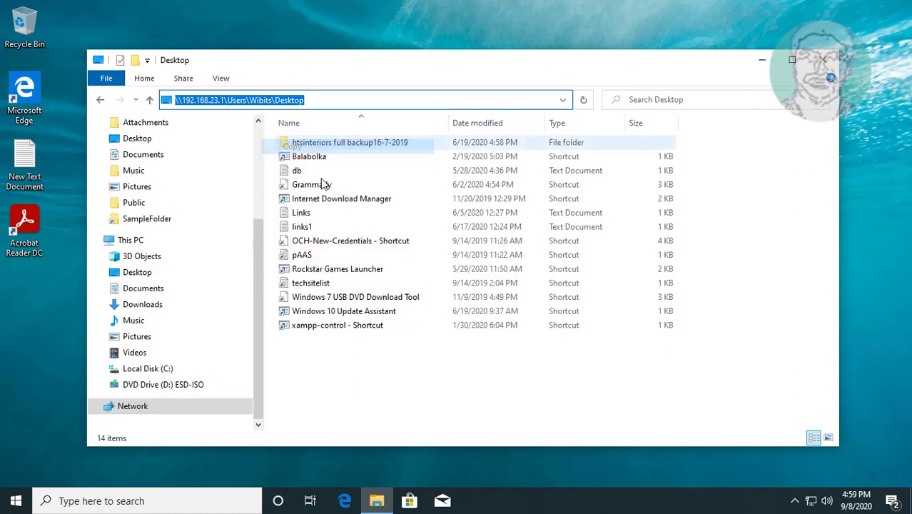
pyautogui.rightClick(148, 409)
pyautogui.click(217, 343)
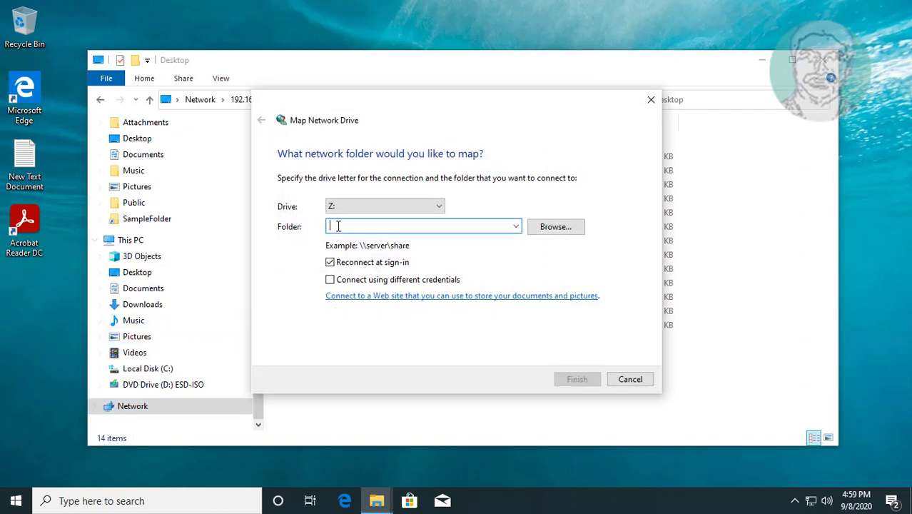
# - Paste the copied Desktop share path as drive Z:'s folder, finish, and minimise both Explorer windows
pyautogui.rightClick(338, 226)
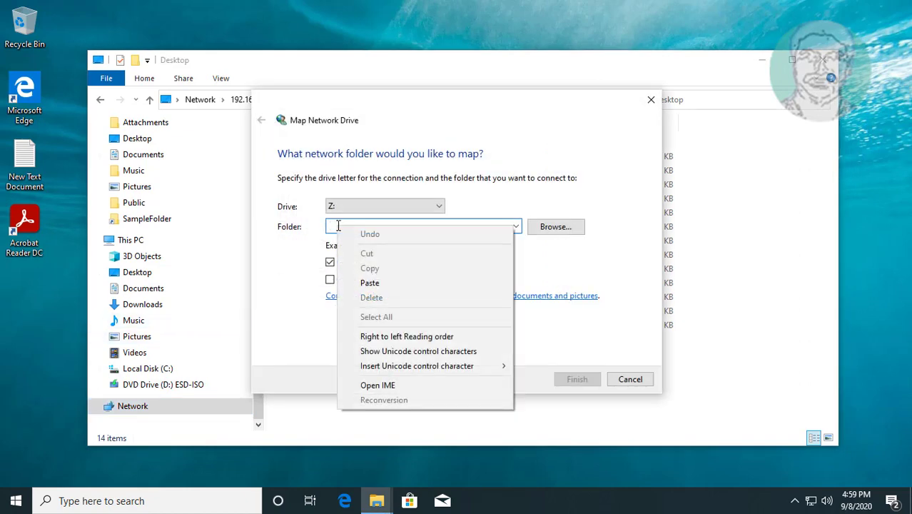
pyautogui.click(382, 282)
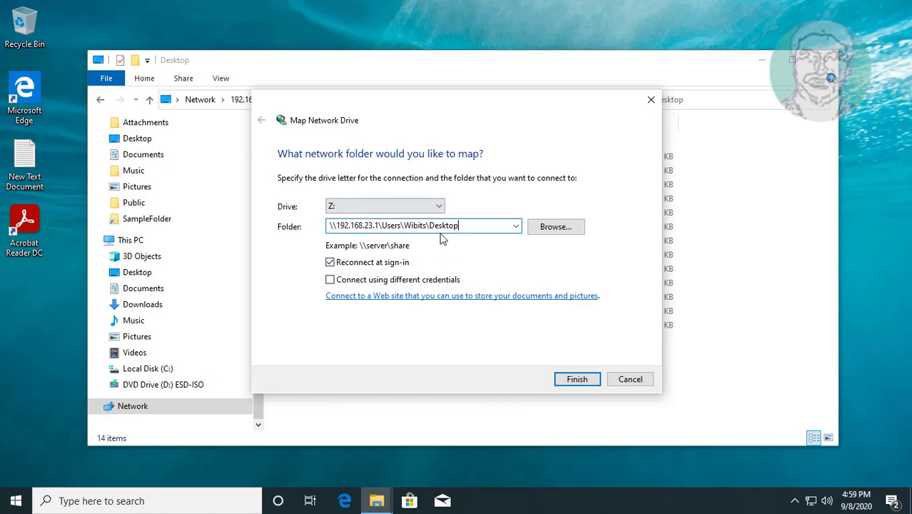
pyautogui.click(576, 380)
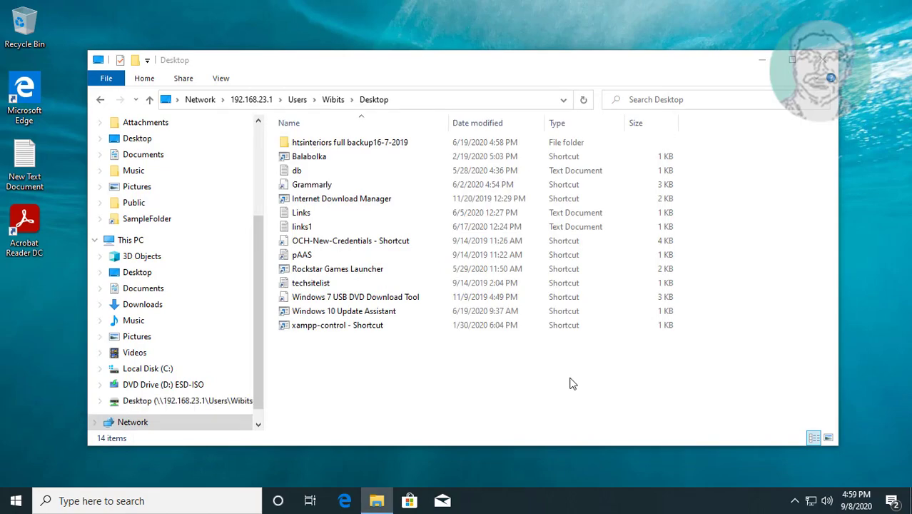
pyautogui.click(783, 74)
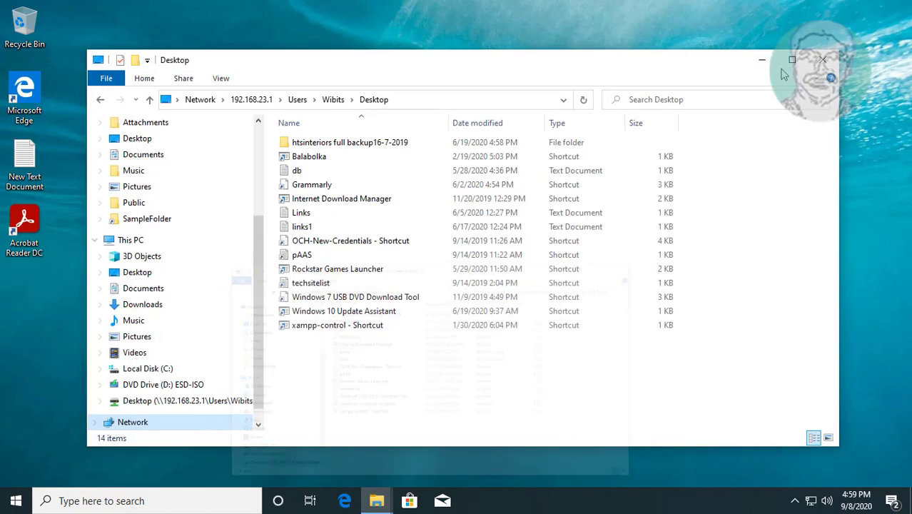
pyautogui.click(762, 60)
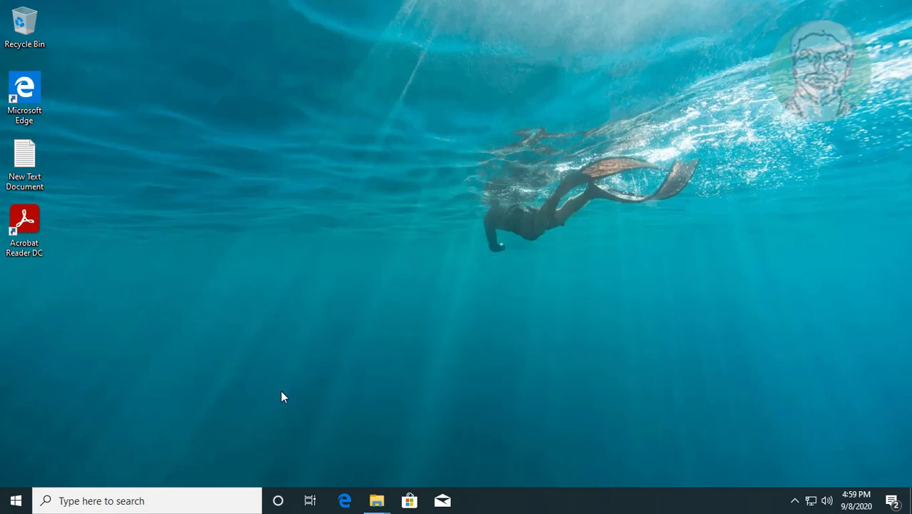
# - Search 're' and launch Registry Editor as administrator
pyautogui.click(94, 499)
pyautogui.write('regedit')
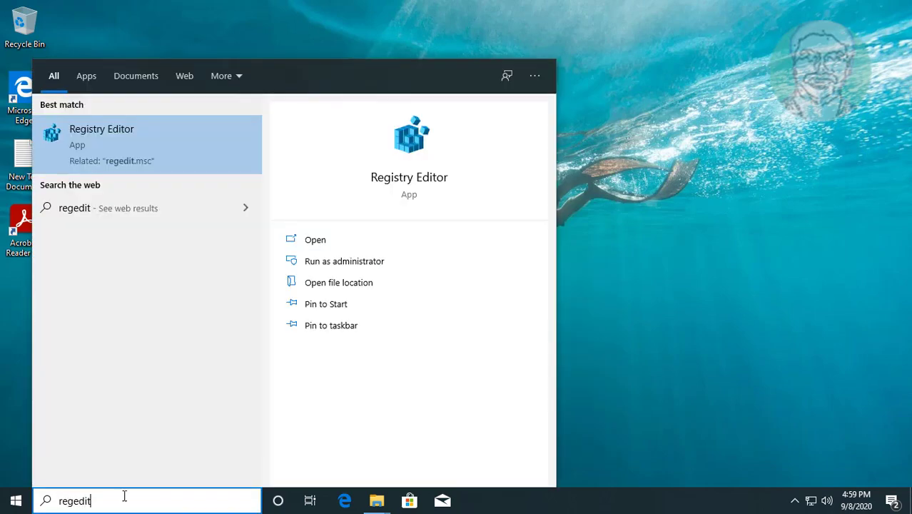
pyautogui.rightClick(104, 126)
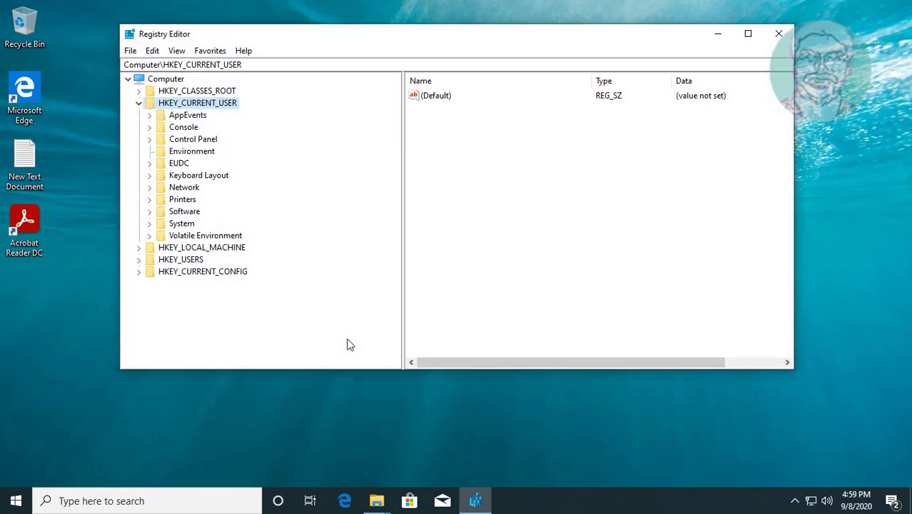
# - Expand HKEY_CURRENT_USER\Network and select Z to show its RemotePath value
pyautogui.click(186, 187)
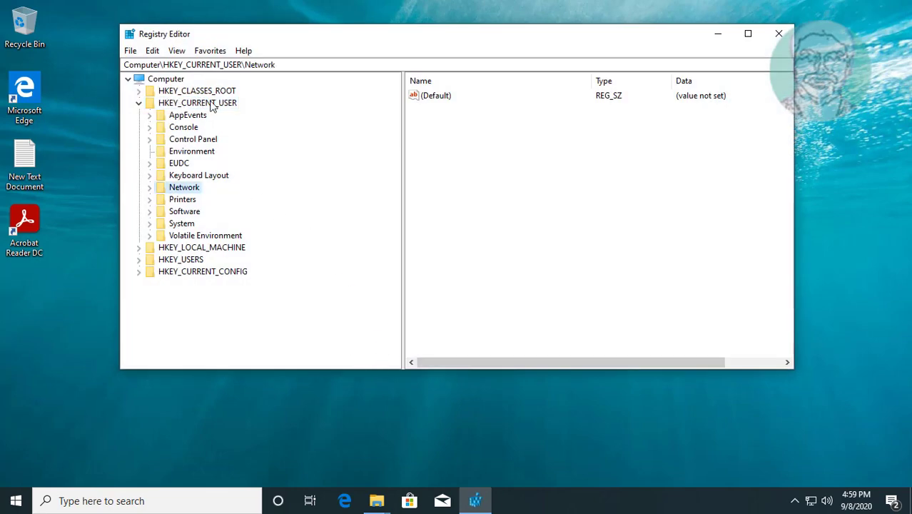
pyautogui.click(194, 104)
pyautogui.click(187, 188)
pyautogui.click(150, 188)
pyautogui.click(181, 200)
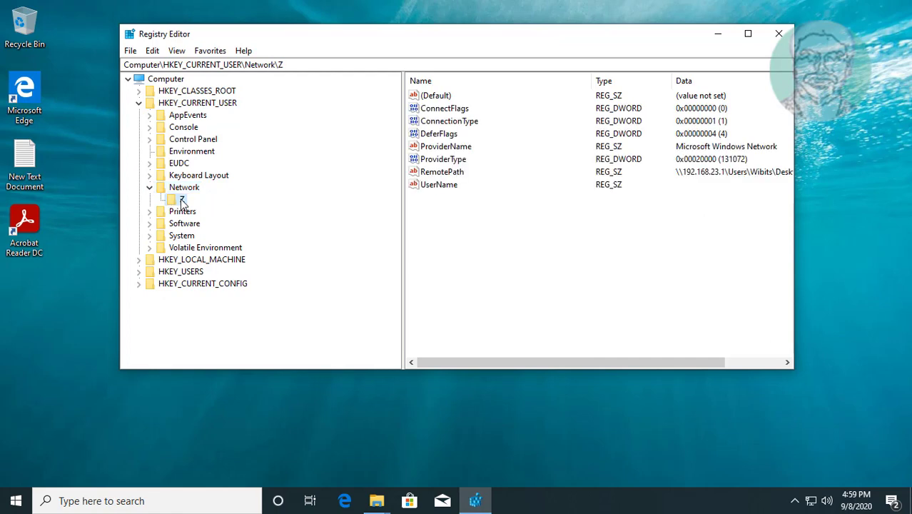
# - Create a DWORD (32-bit) value named ProviderFlags under Network\Z with data 1
pyautogui.rightClick(458, 245)
pyautogui.moveTo(504, 256)
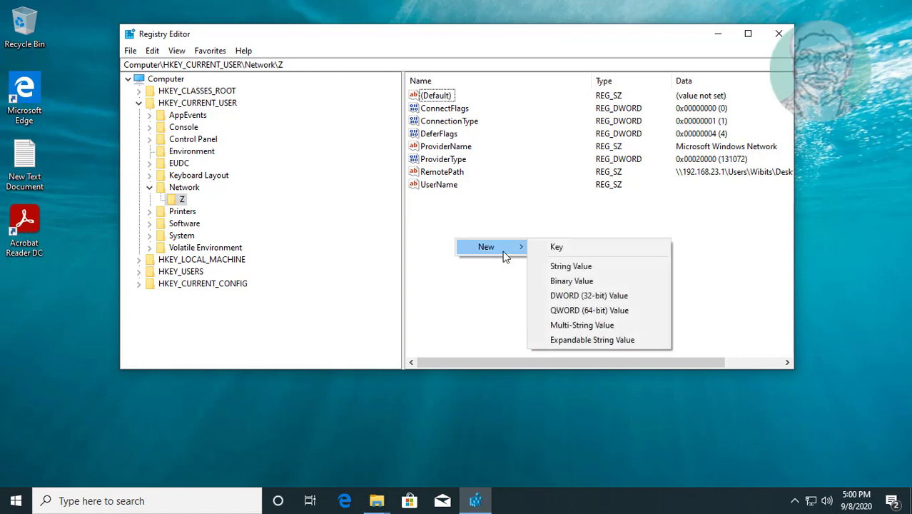
pyautogui.click(608, 296)
pyautogui.write('Provider')
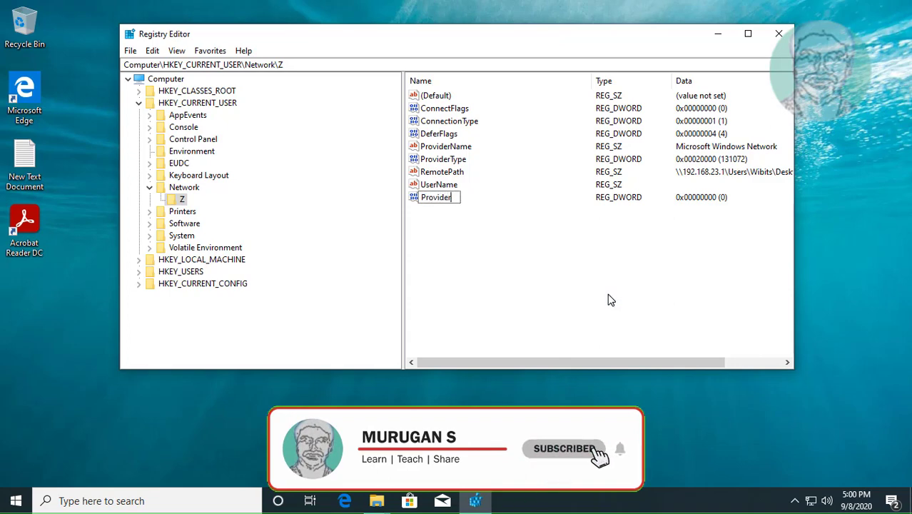
pyautogui.write('Flags')
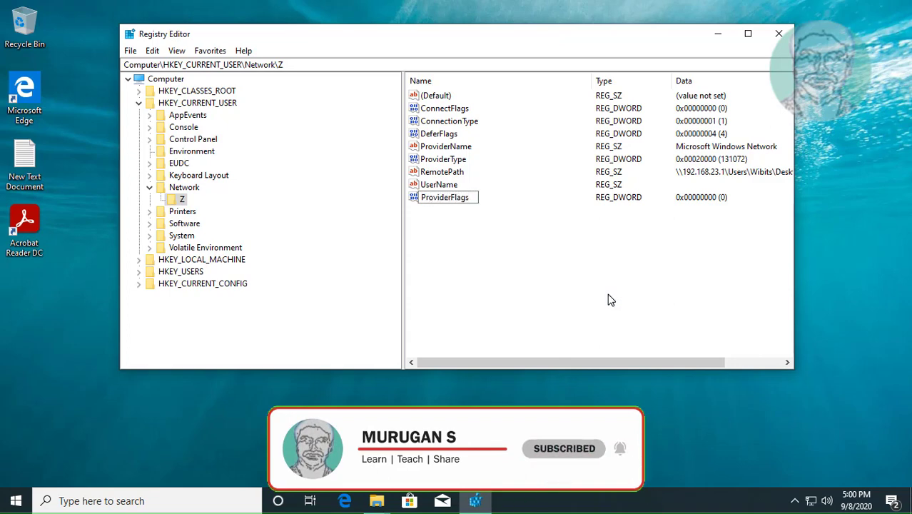
pyautogui.press('Return')
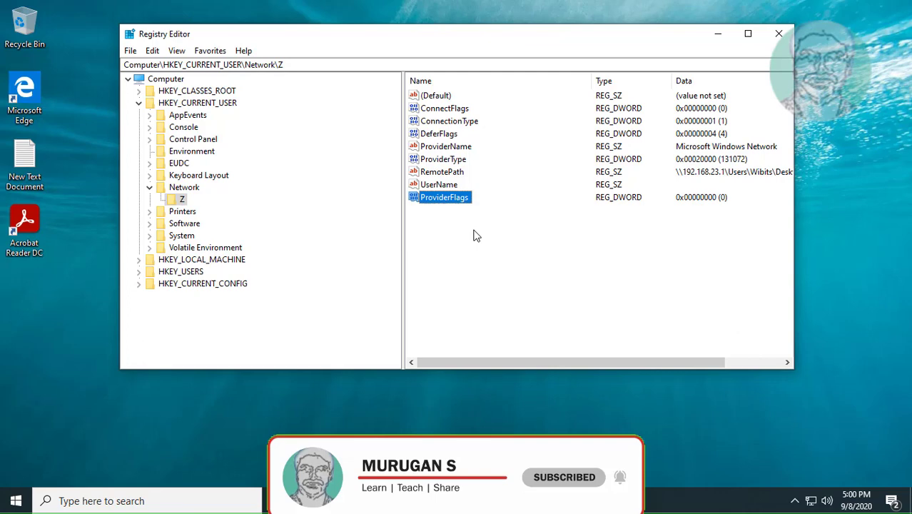
pyautogui.doubleClick(448, 201)
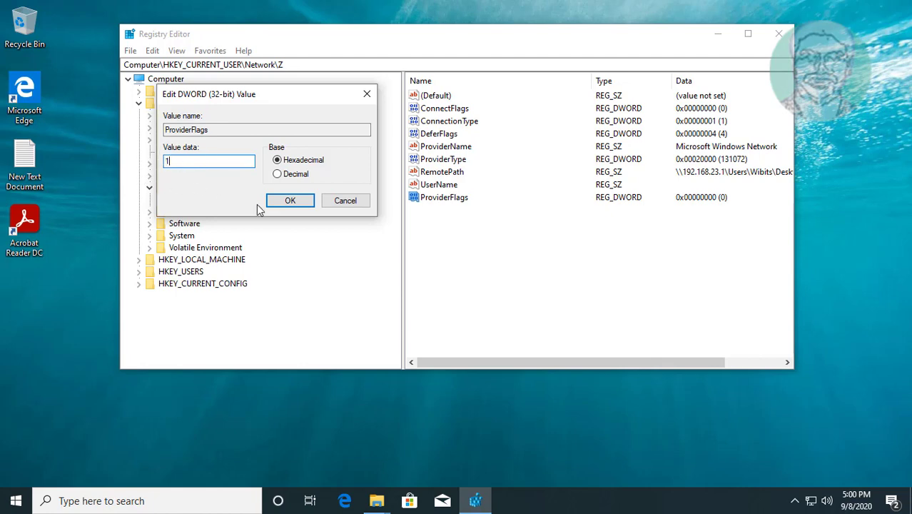
pyautogui.click(280, 203)
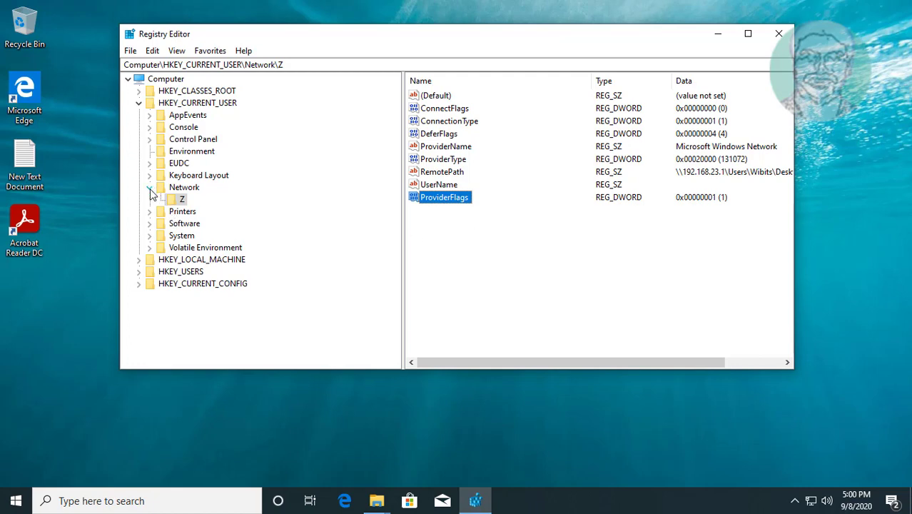
# - Collapse the Network key and the HKEY_CURRENT_USER branch in the registry tree
pyautogui.click(150, 188)
pyautogui.click(139, 103)
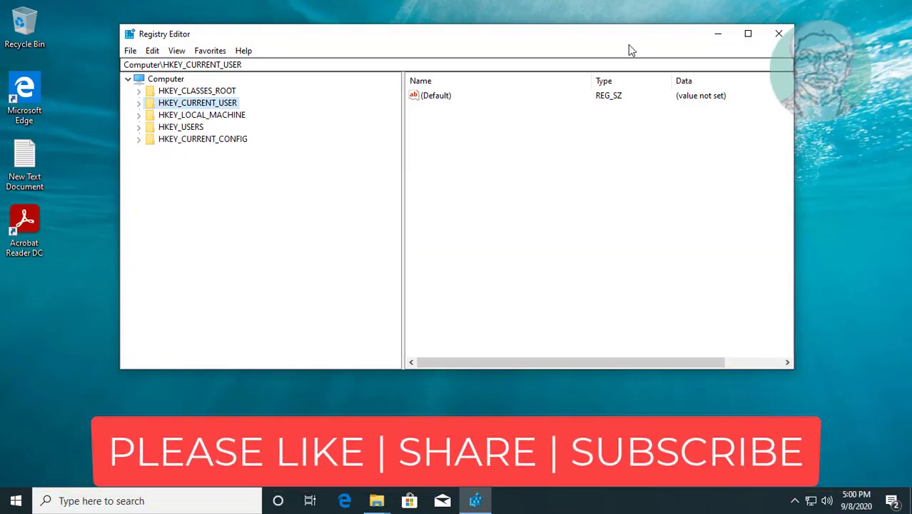